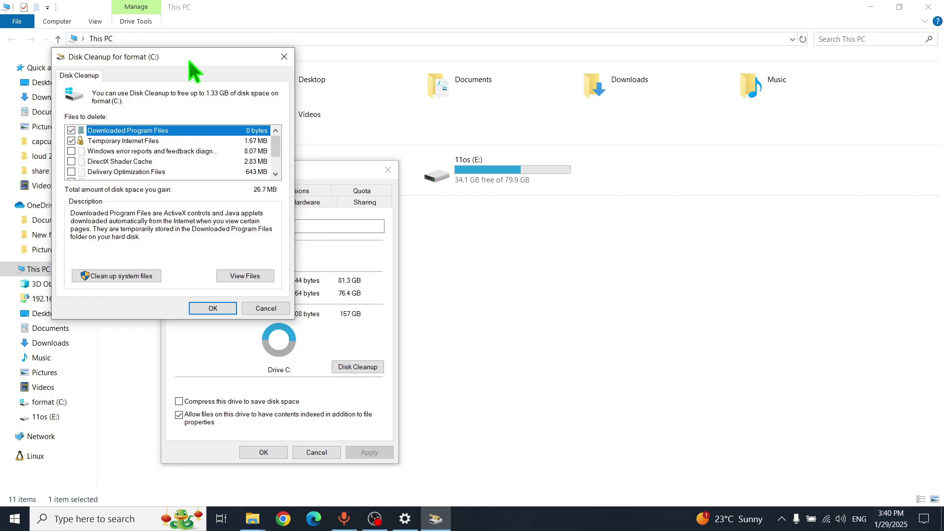
Mark the file categories in Disk Cleanup for drive C, including Recycle Bin, Temporary files and Thumbnails, and delete them.
drag(188, 59, 406, 145)
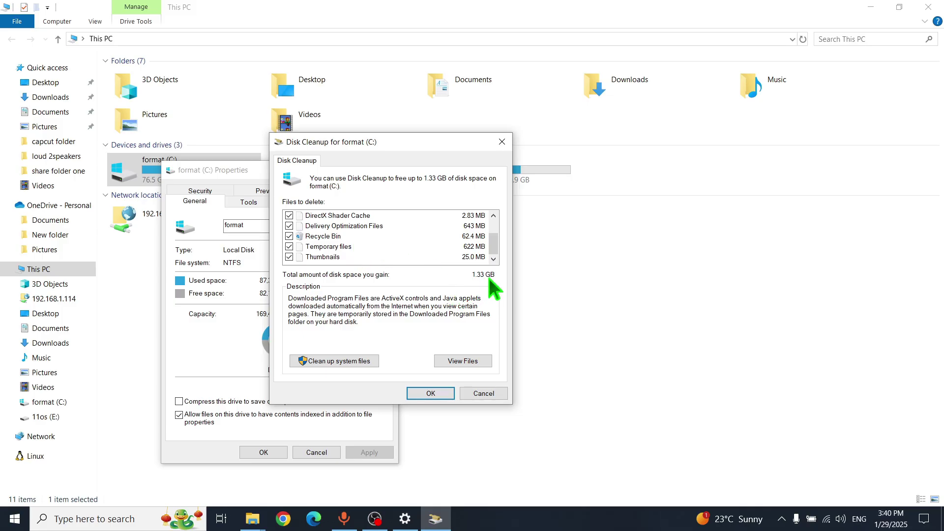
click(422, 395)
click(482, 267)
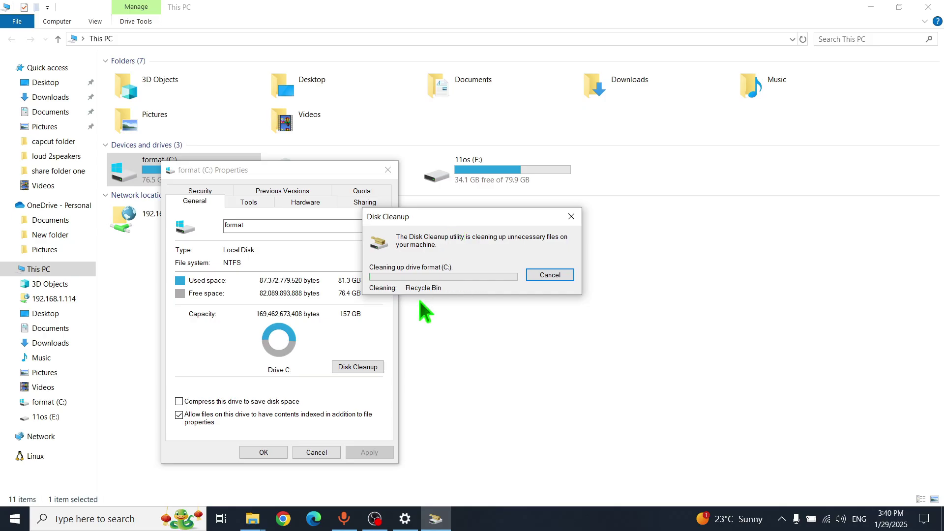
drag(494, 217, 361, 304)
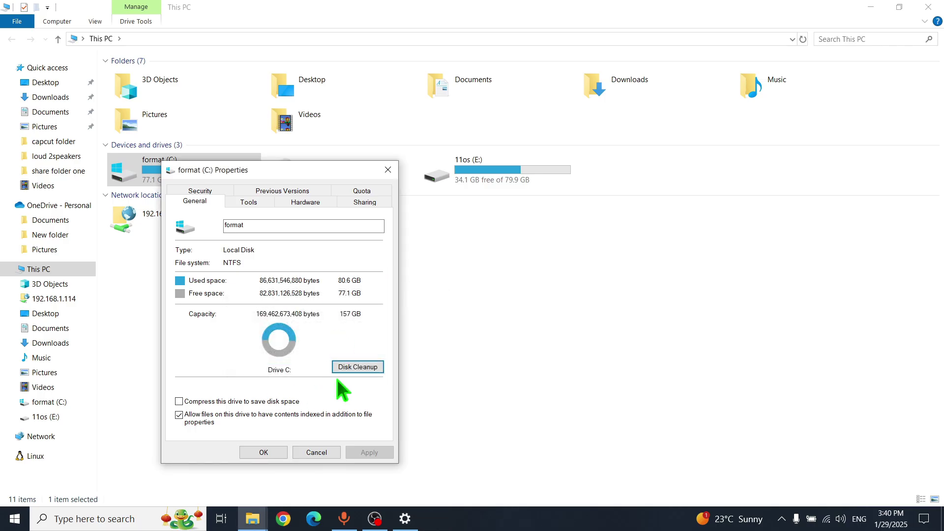
Clean up drive C's system files, including Windows error reports, DirectX Shader Cache and Delivery Optimization Files, and close the drive properties.
click(355, 367)
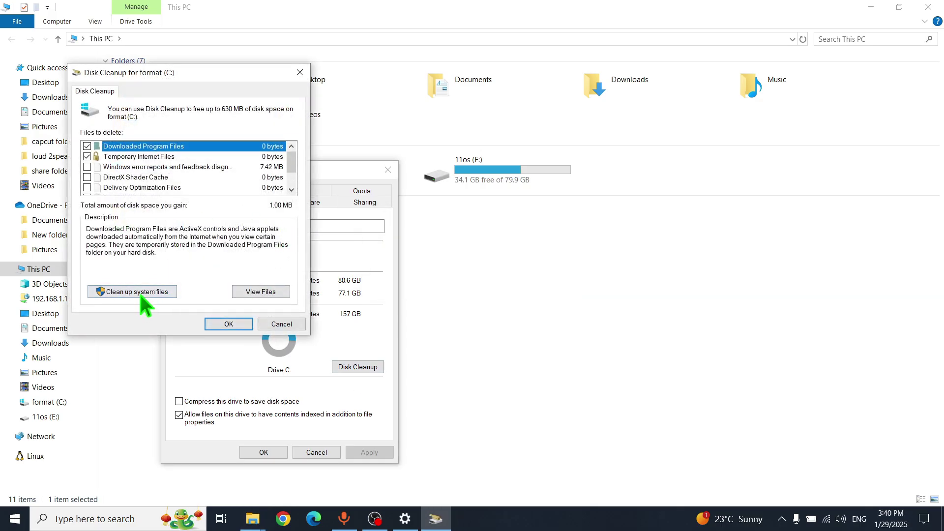
click(145, 290)
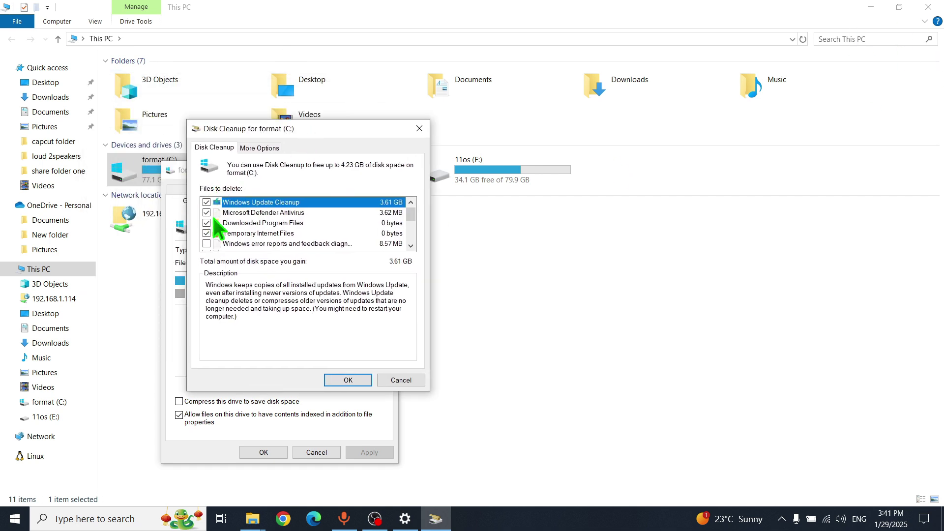
scroll(212, 242, down, 1)
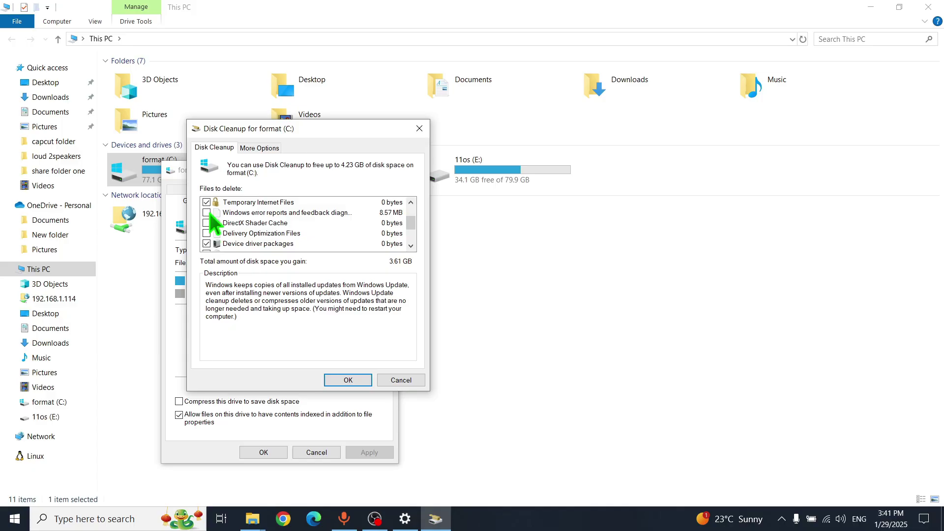
click(330, 379)
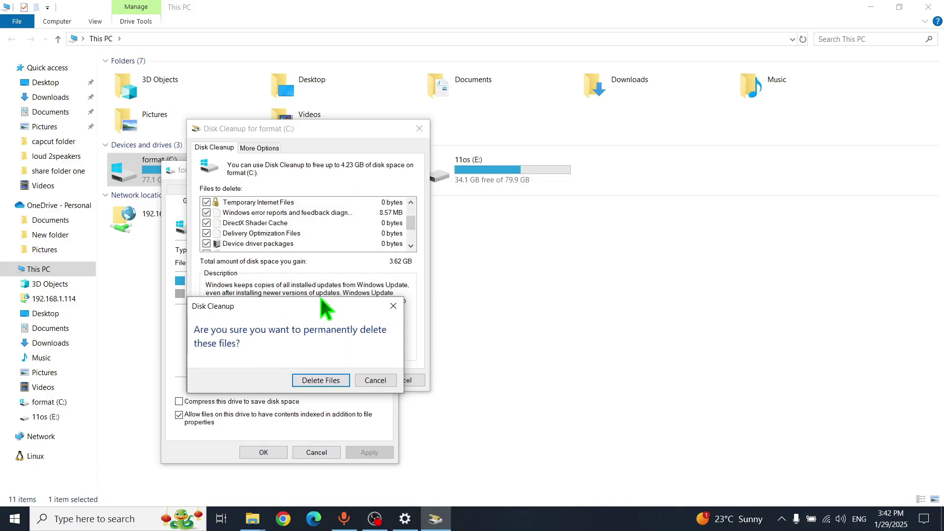
click(320, 379)
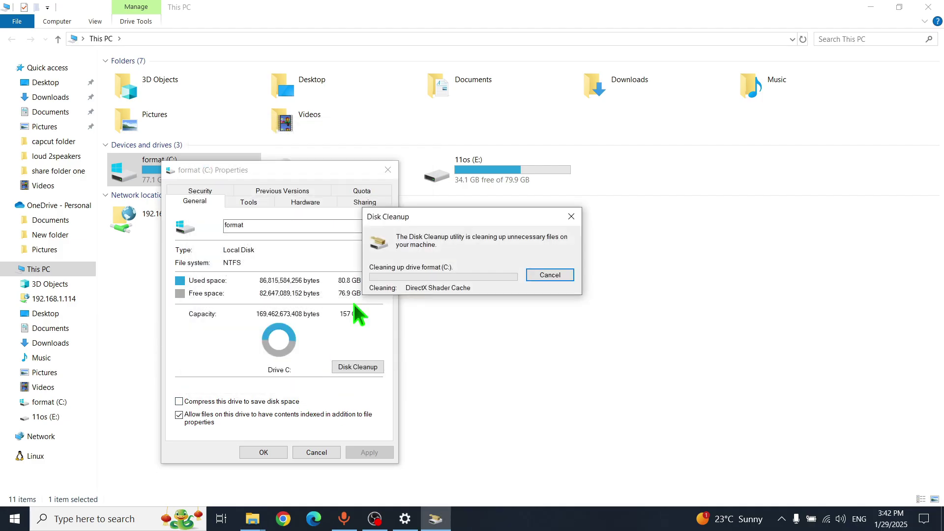
drag(471, 222, 307, 290)
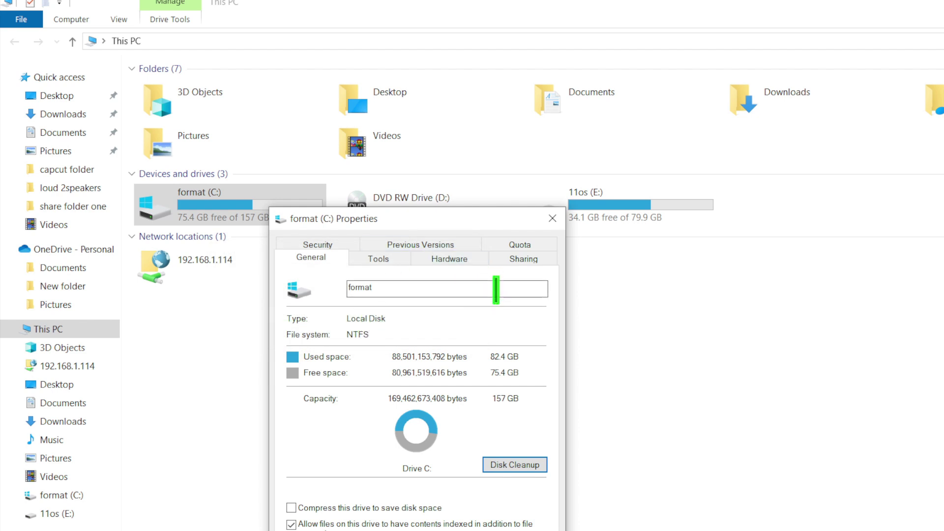
click(552, 218)
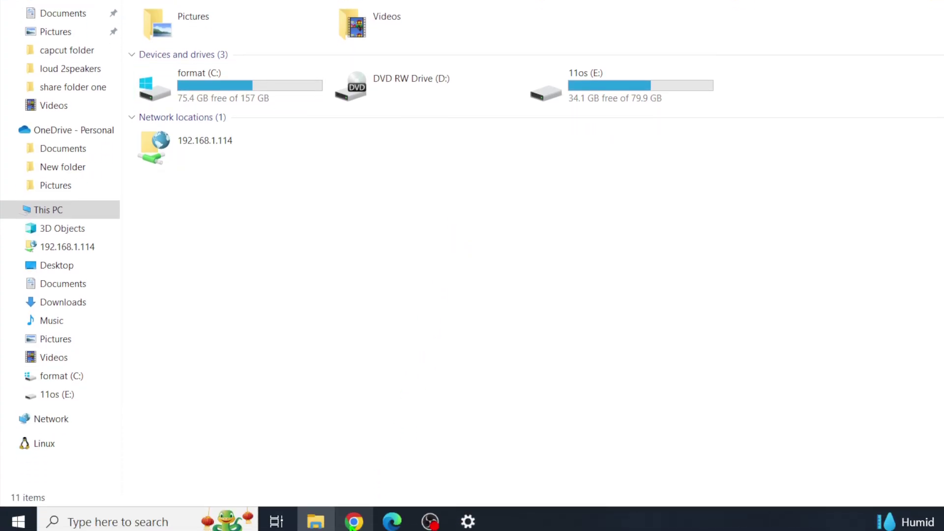
Switch to Chrome and search Google for "quick heal total security".
click(352, 516)
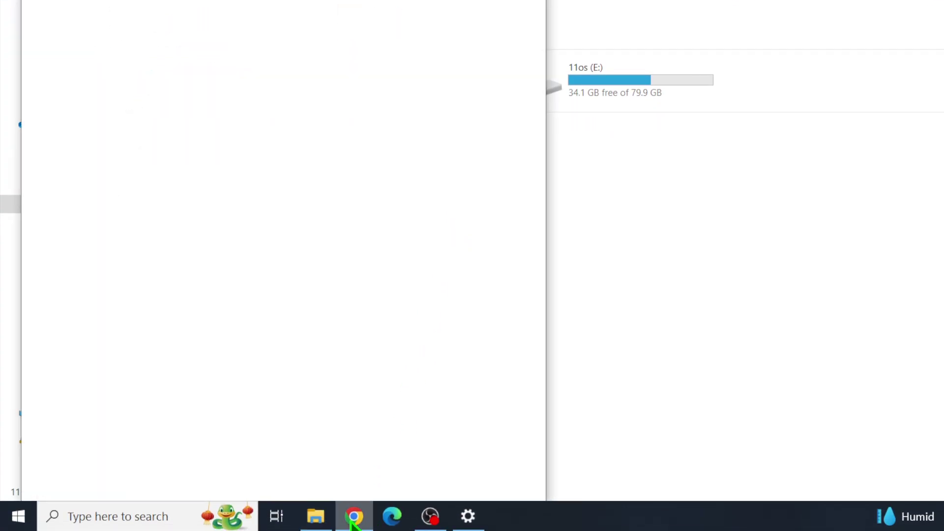
click(473, 18)
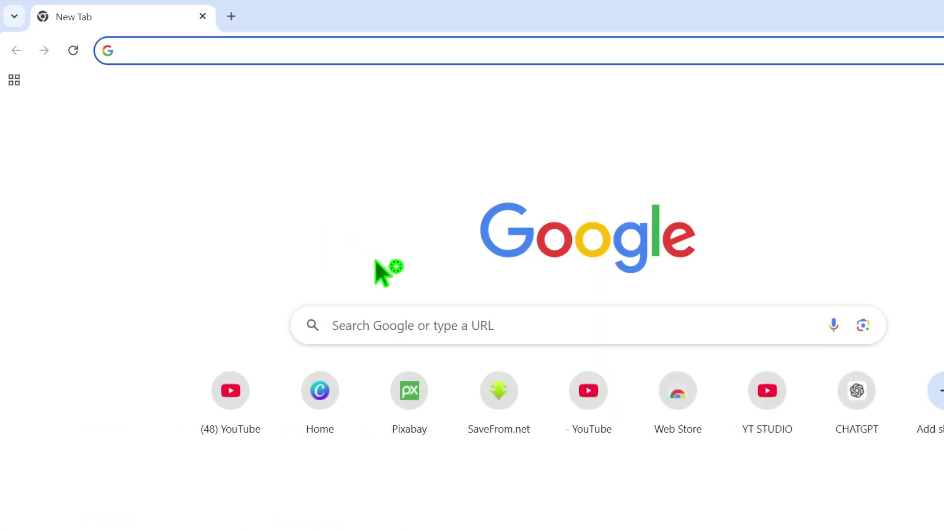
click(166, 49)
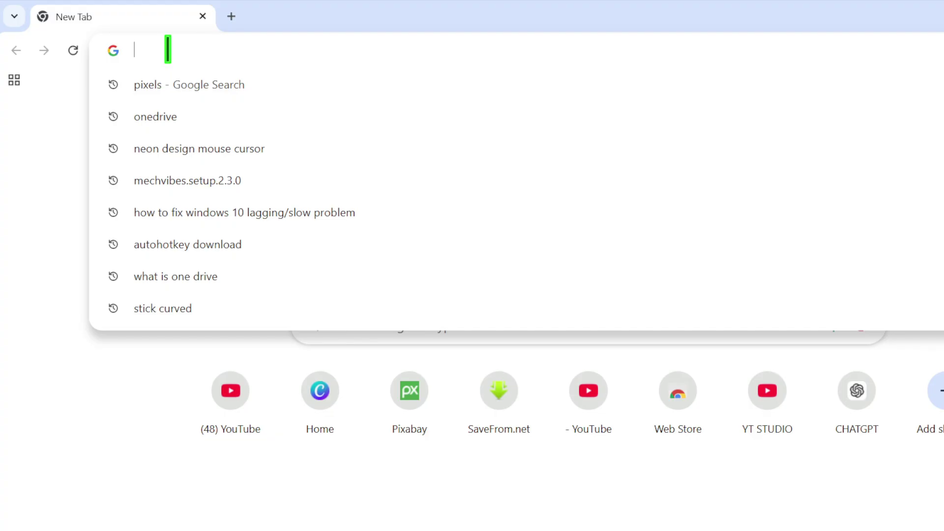
text(qu)
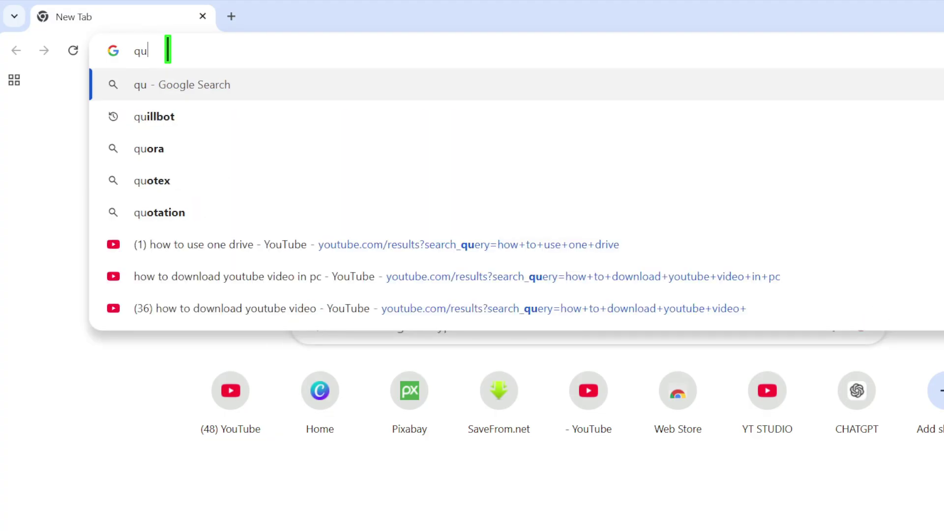
text(ic)
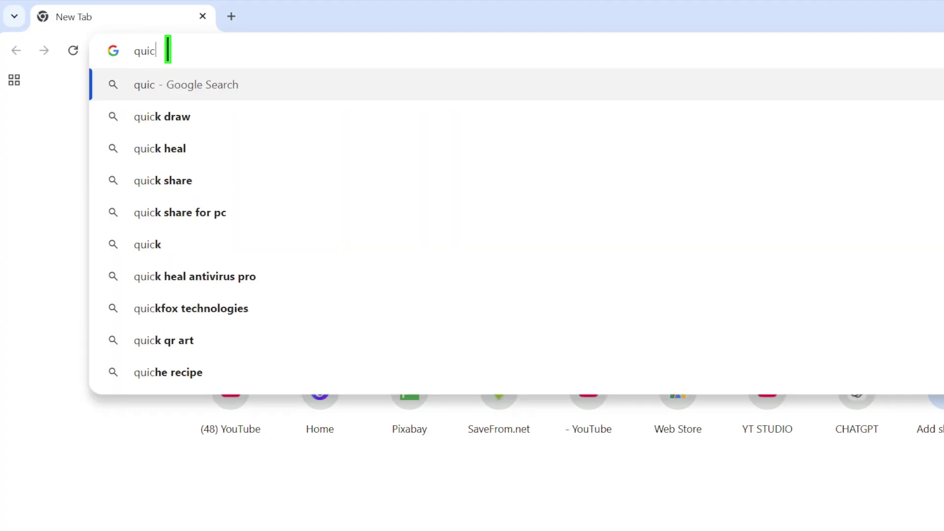
text(k h)
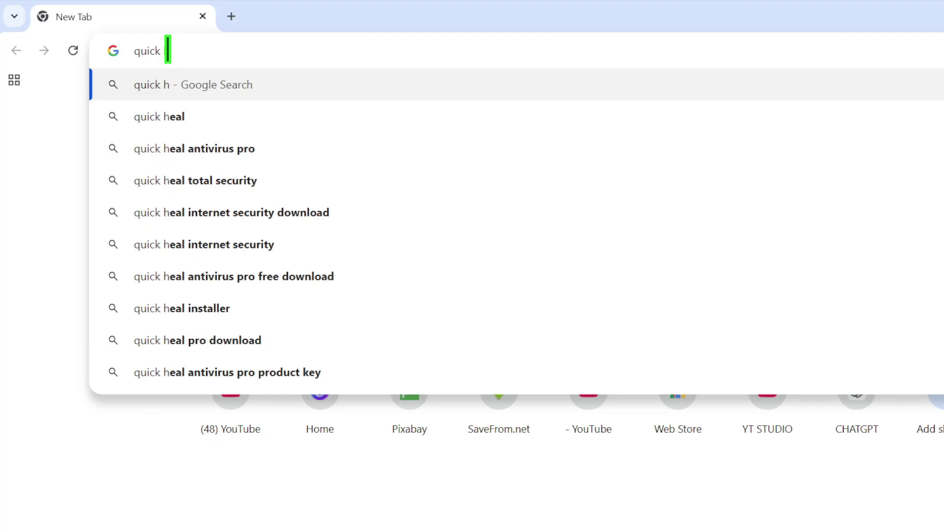
click(212, 177)
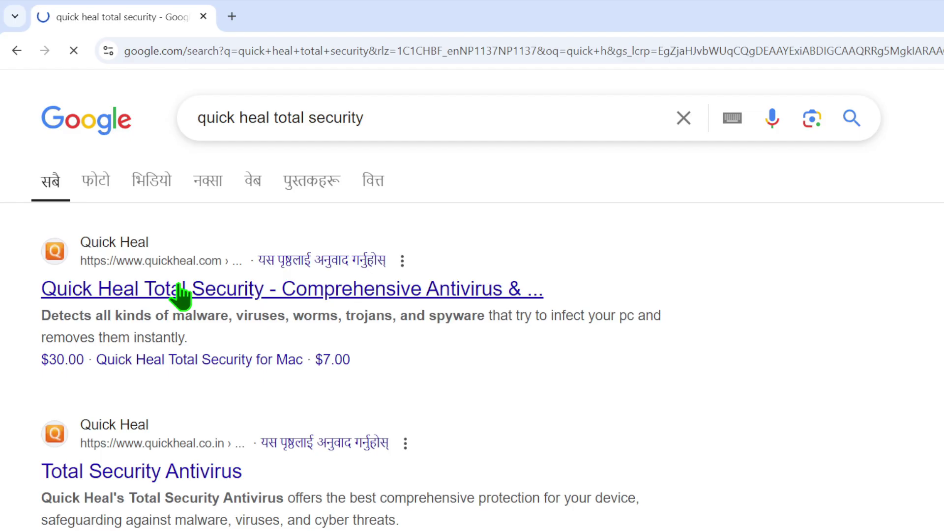
Open the Quick Heal Total Security site from the search results and go to its free trial download page.
click(179, 290)
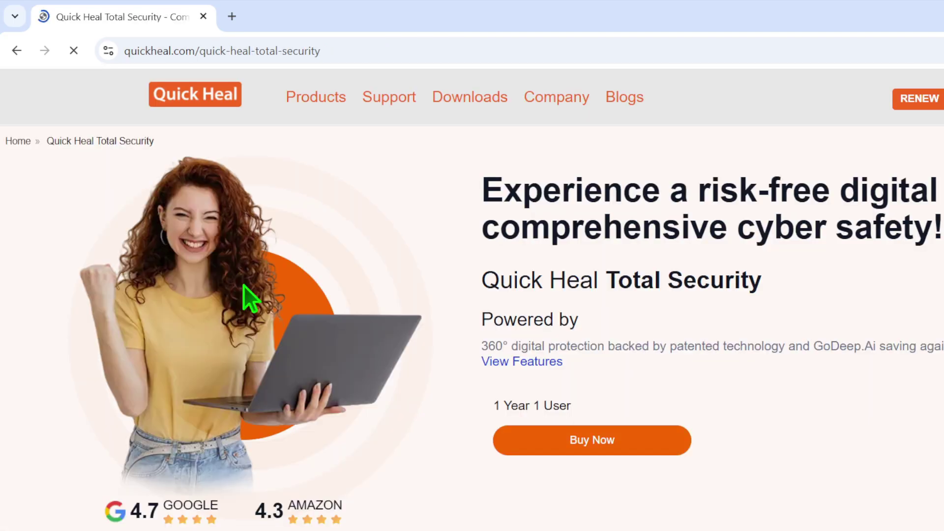
mouse_move(445, 105)
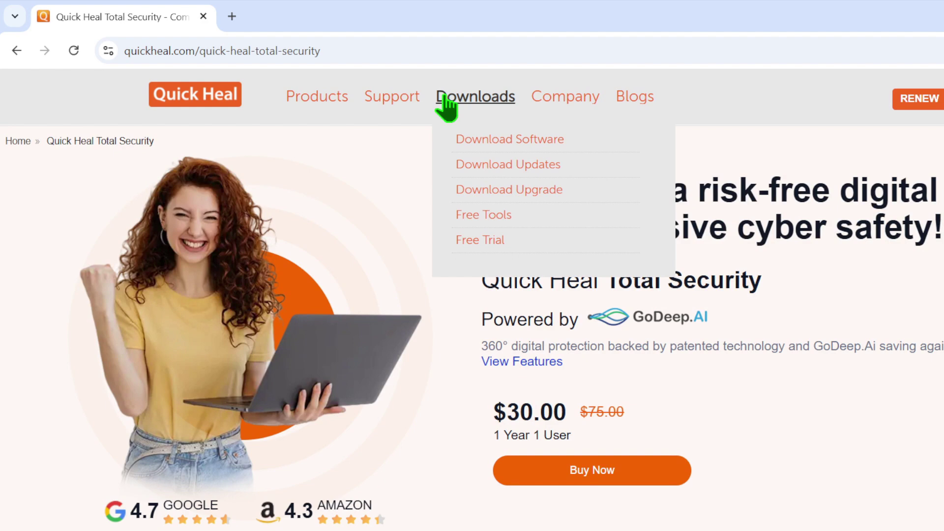
click(477, 138)
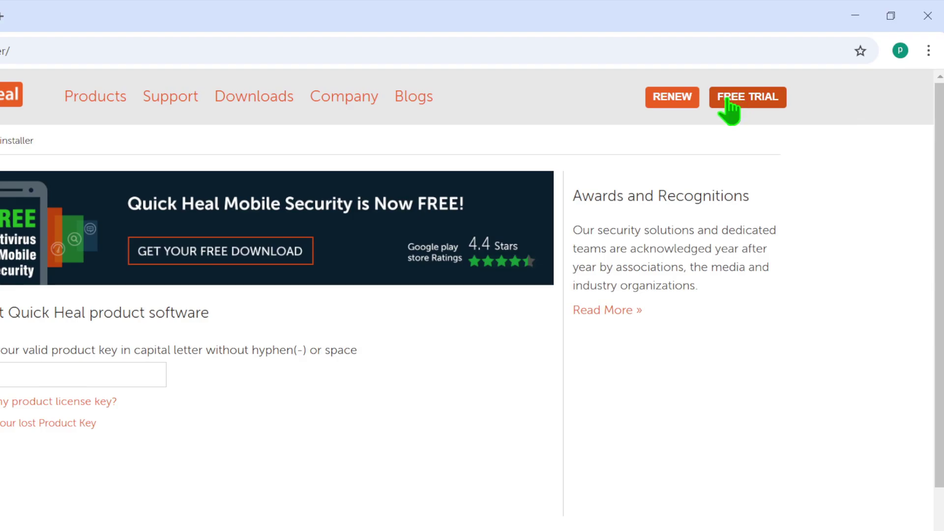
click(719, 102)
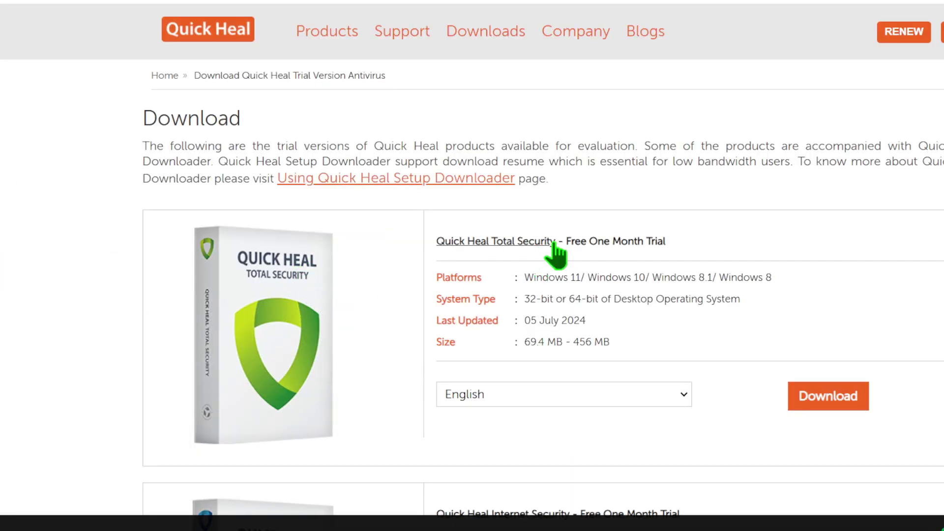
Examine the Quick Heal Total Security free one month trial entry and close the browser.
drag(570, 241, 683, 256)
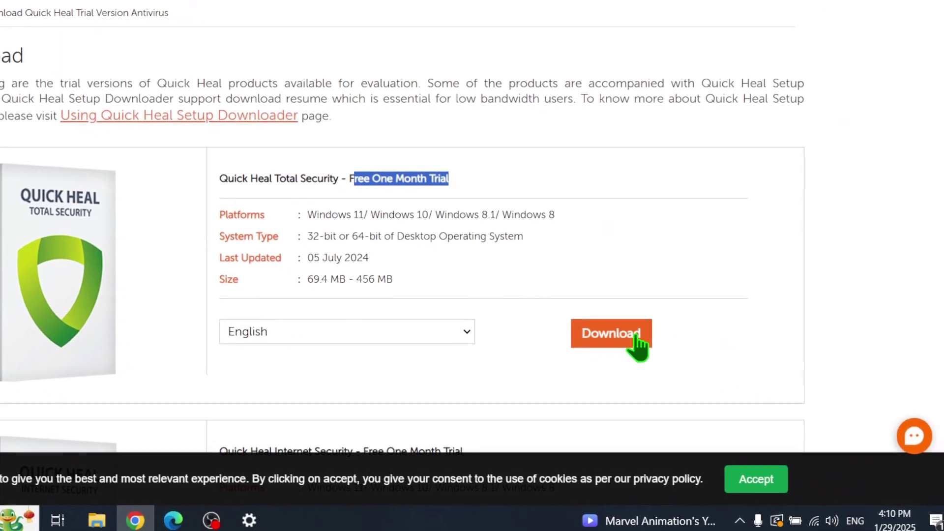
scroll(505, 371, down, 2)
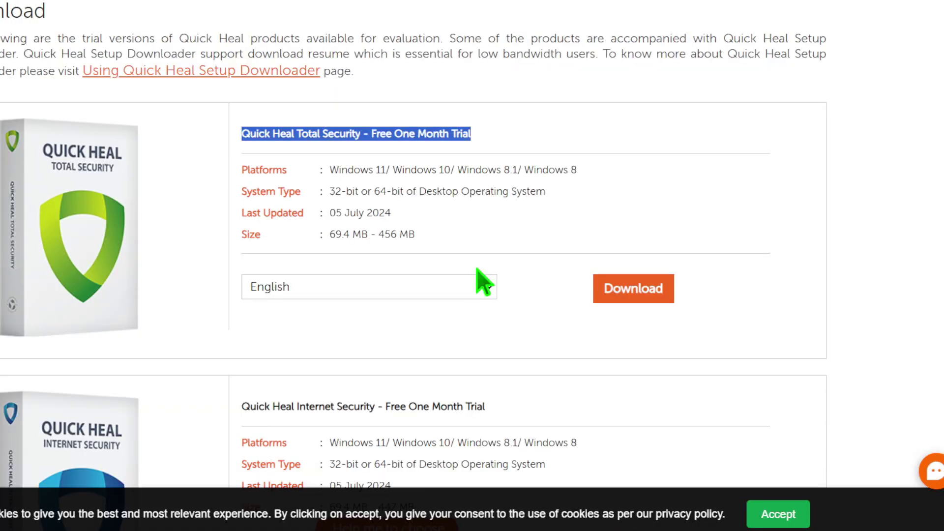
click(214, 144)
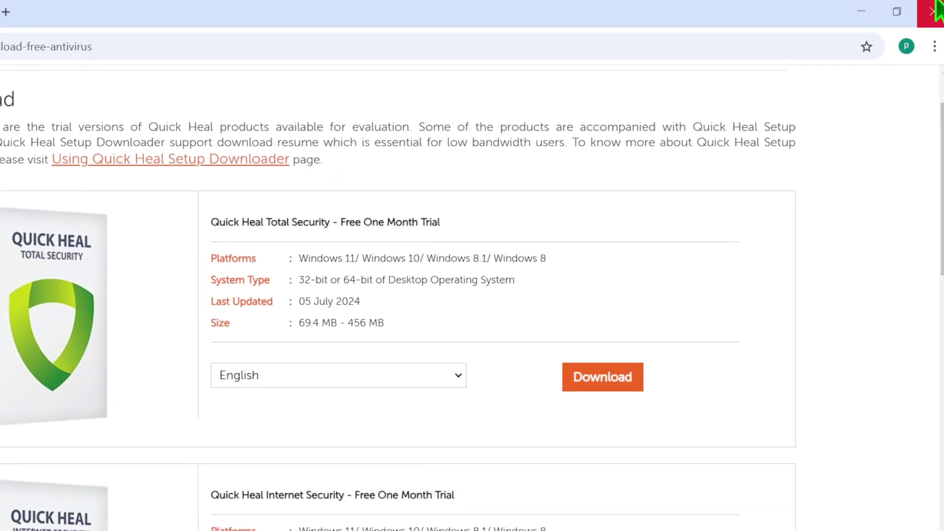
click(924, 11)
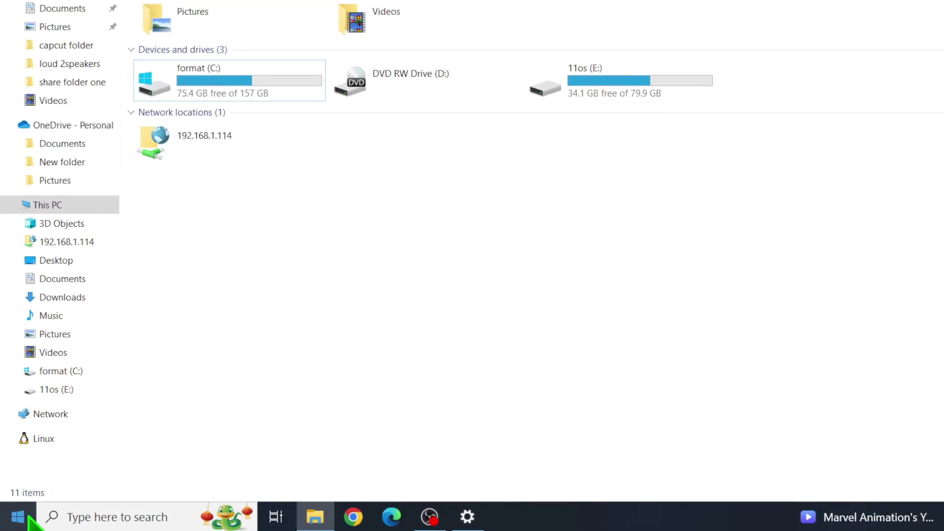
Find the Run dialog through Windows search and use it to open the %temp% folder.
click(19, 516)
text(t)
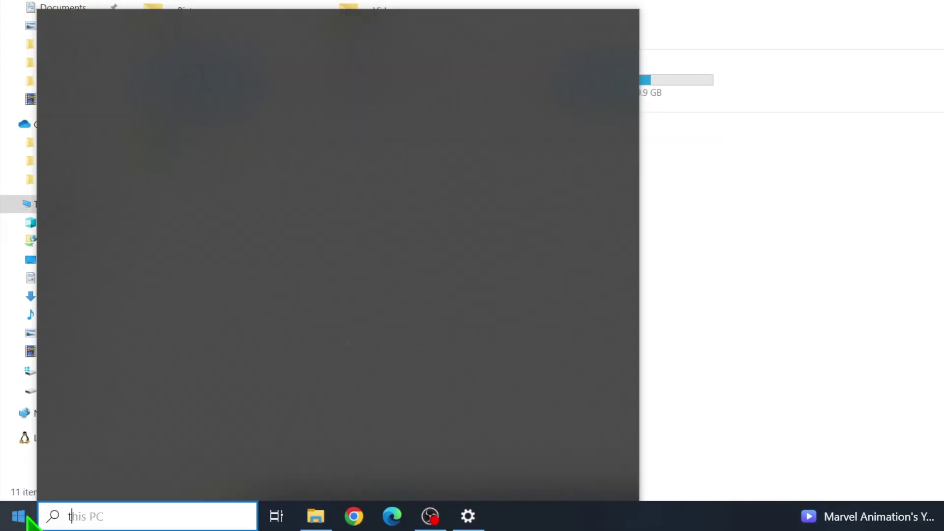
text(r)
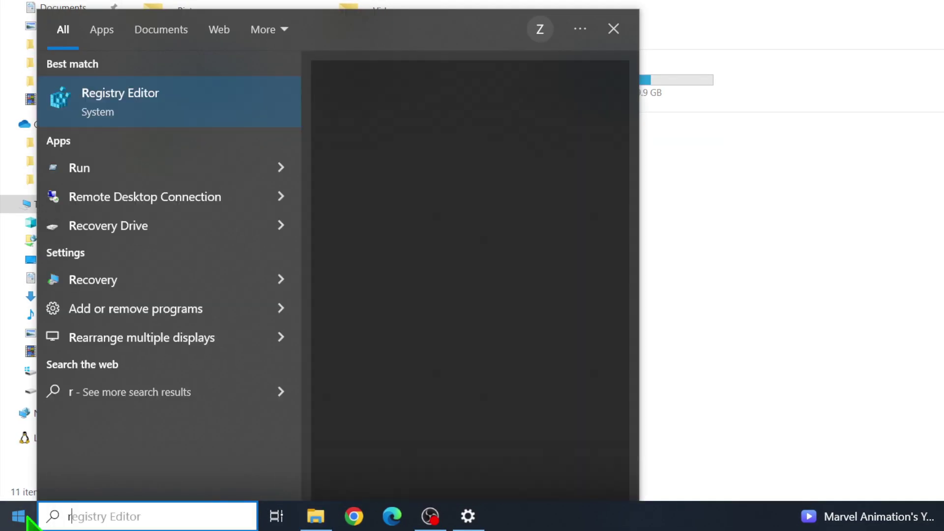
text(un)
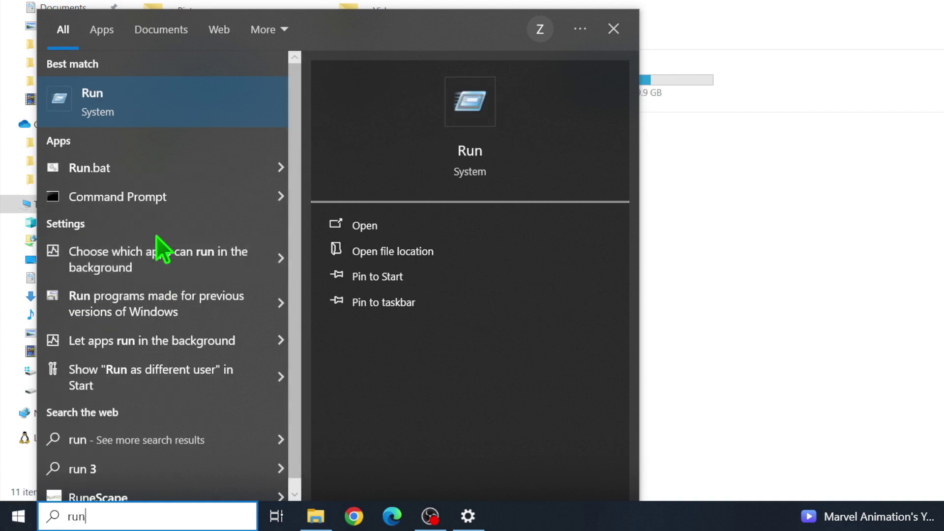
click(154, 110)
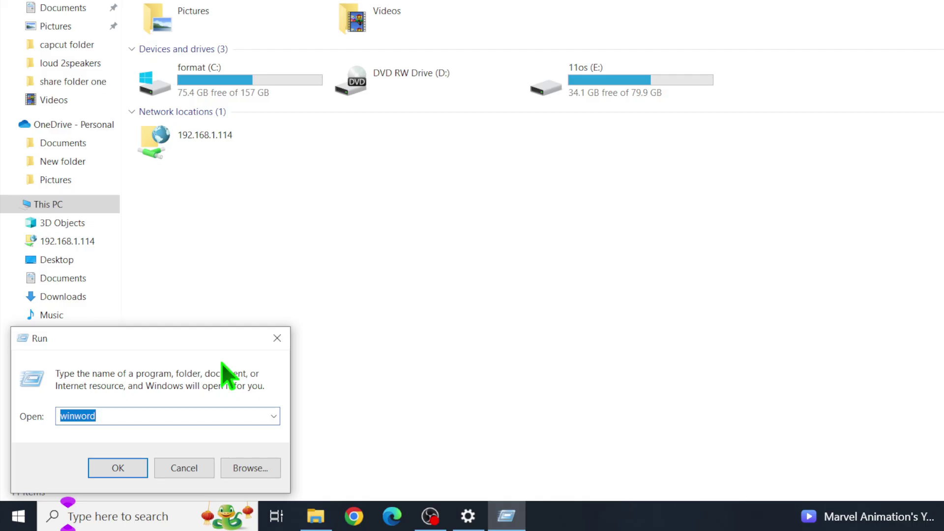
text(%)
key(Down)
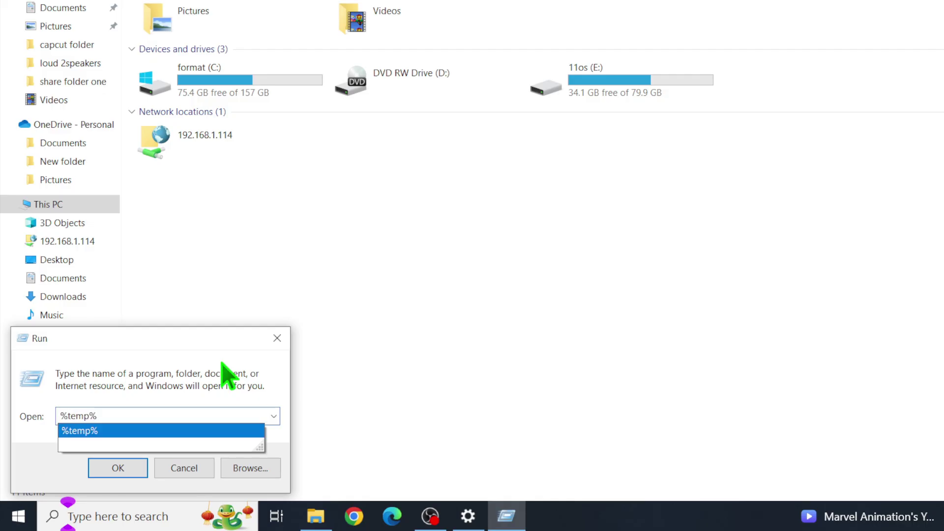
click(143, 415)
double_click(143, 415)
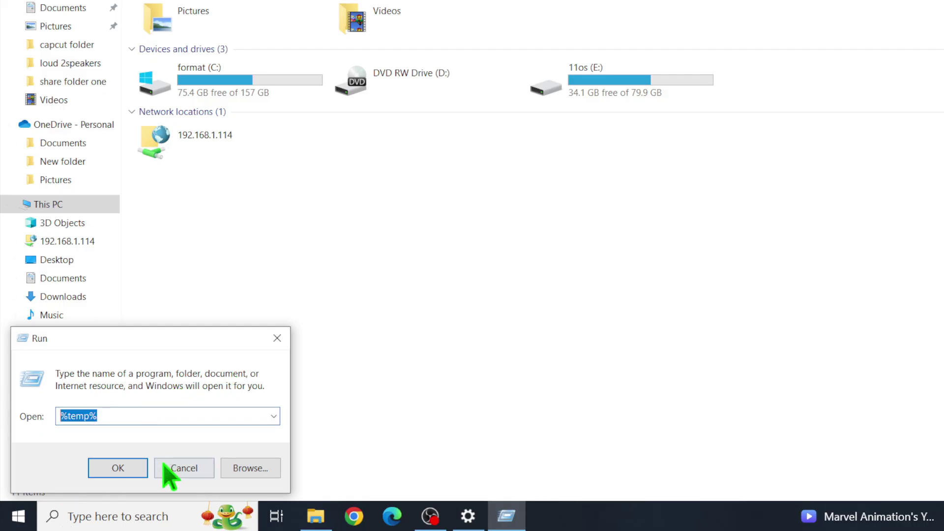
click(144, 471)
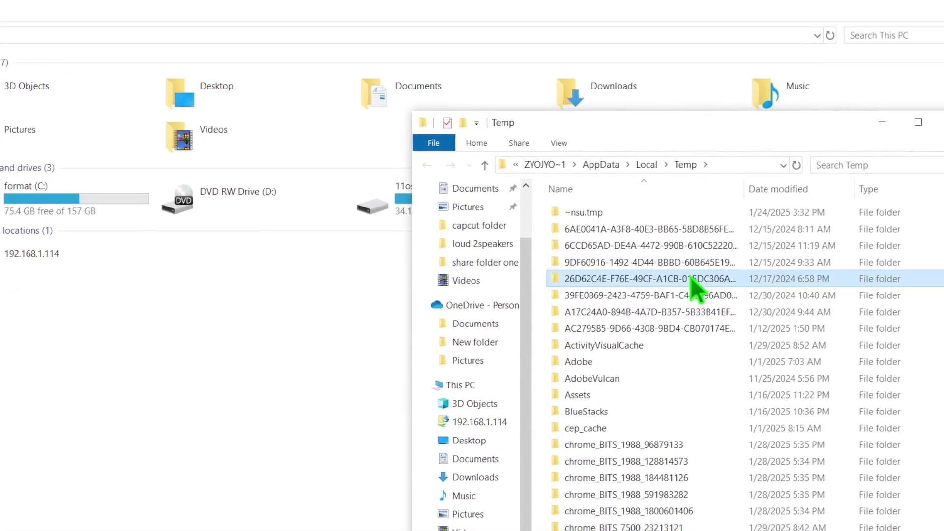
Delete all files and folders in the Temp folder, skipping files in use for all current items.
key(ctrl+a)
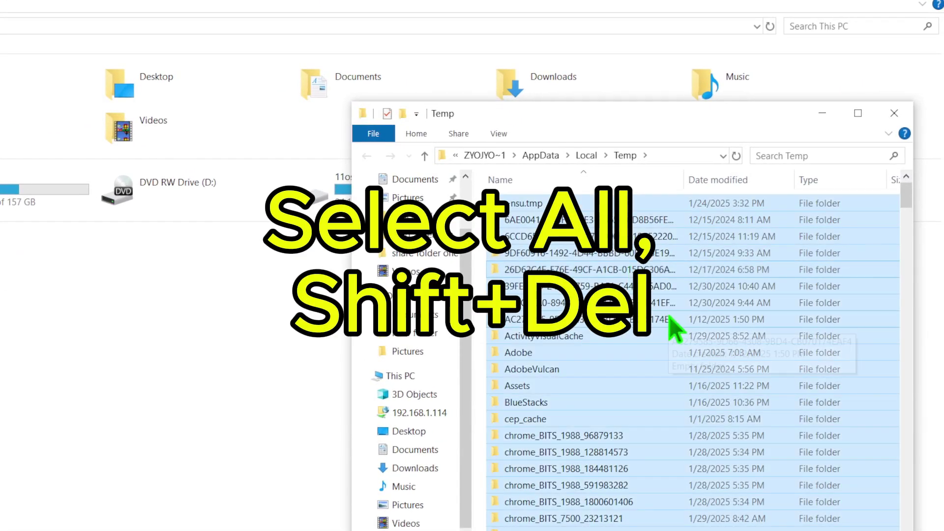
drag(650, 117, 397, 78)
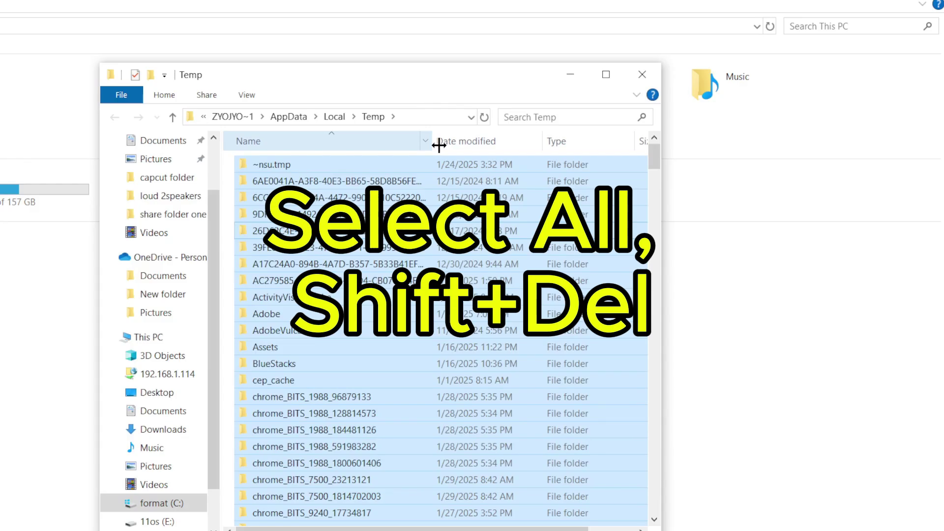
key(Delete)
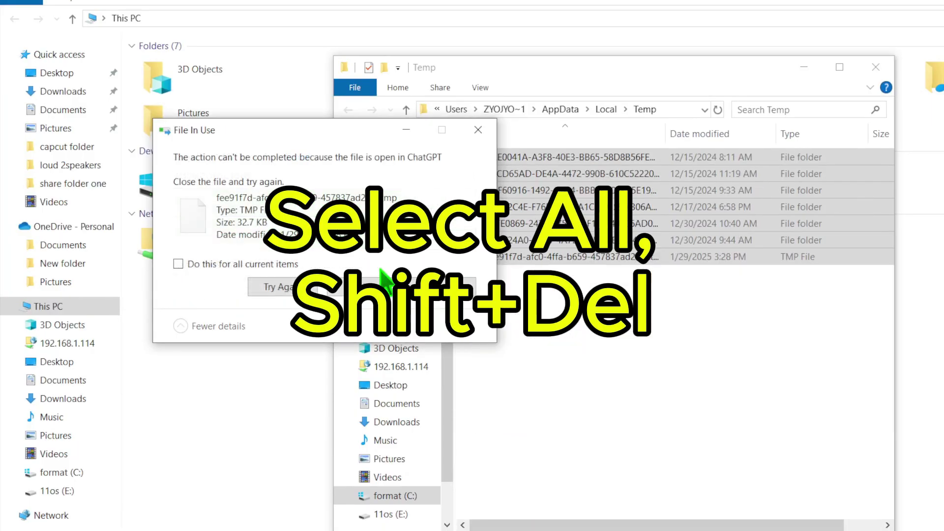
click(219, 262)
click(363, 294)
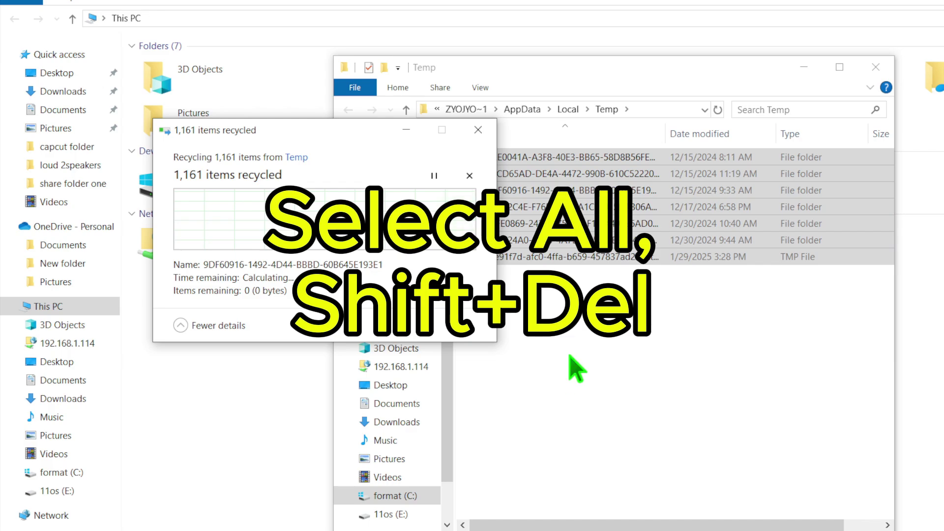
Open the Recent folder through the Run dialog with the command recent.
key(super+r)
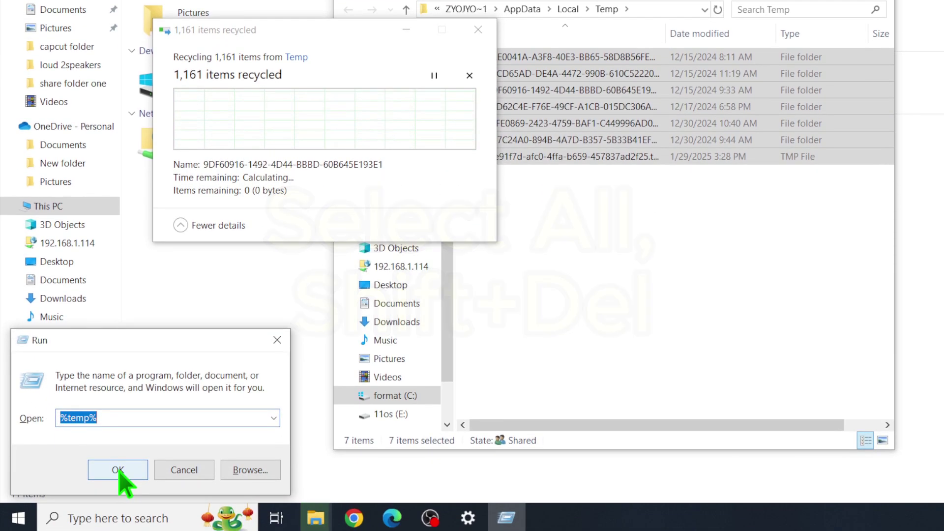
text(recr)
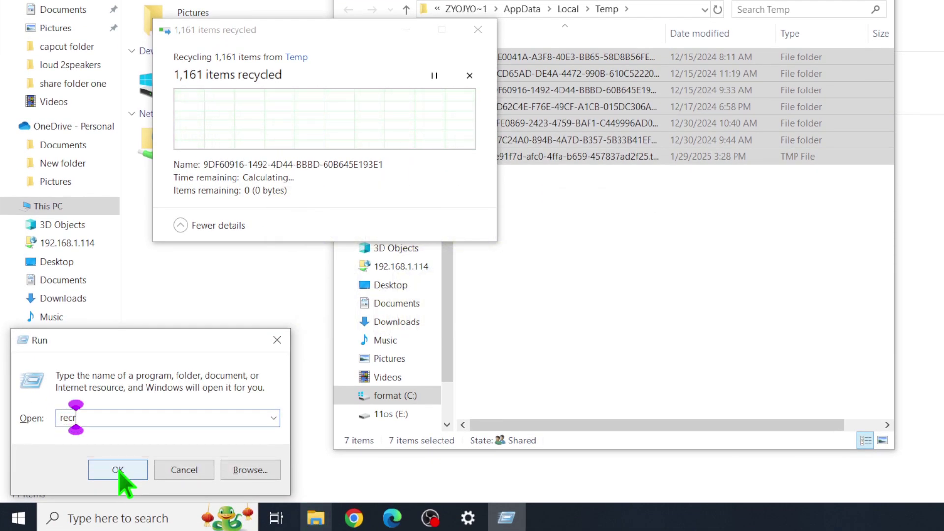
key(BackSpace)
text(e)
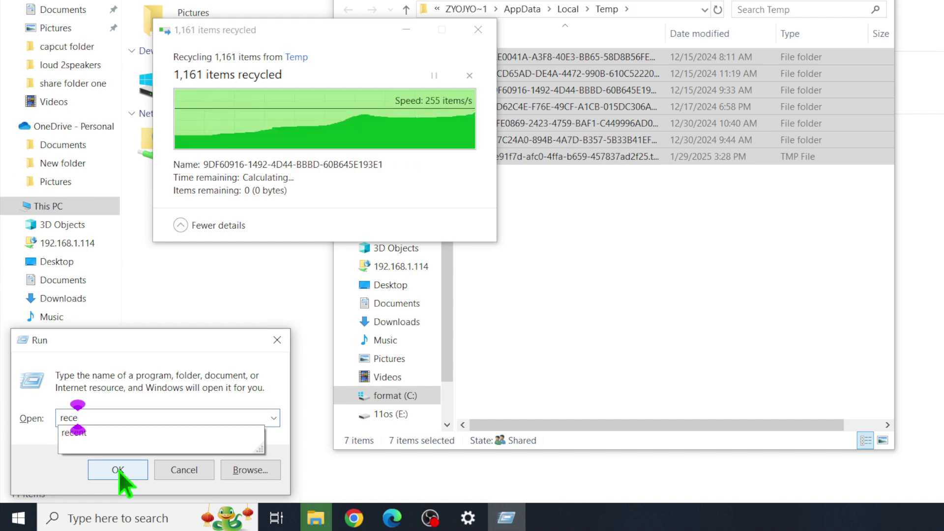
key(Down)
key(Return)
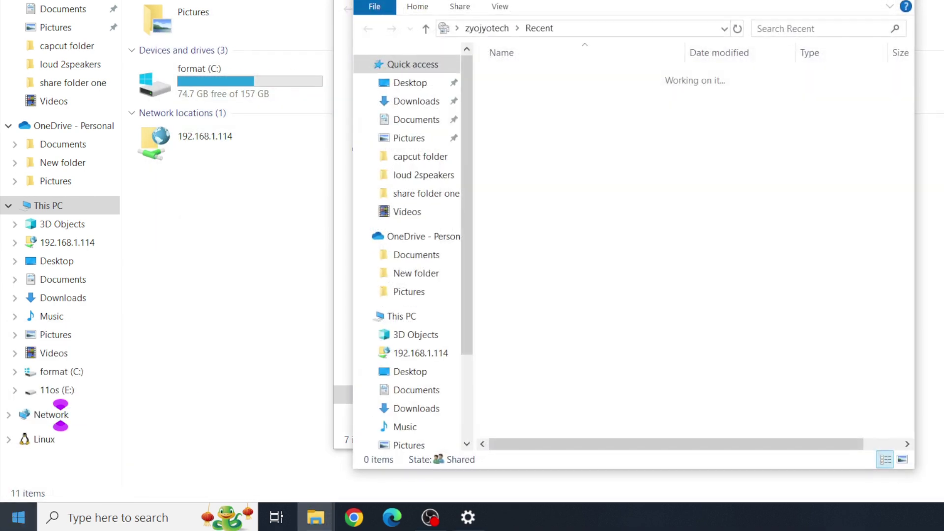
Delete all shortcuts in the Recent folder and put away the open File Explorer windows to return to the desktop.
click(644, 106)
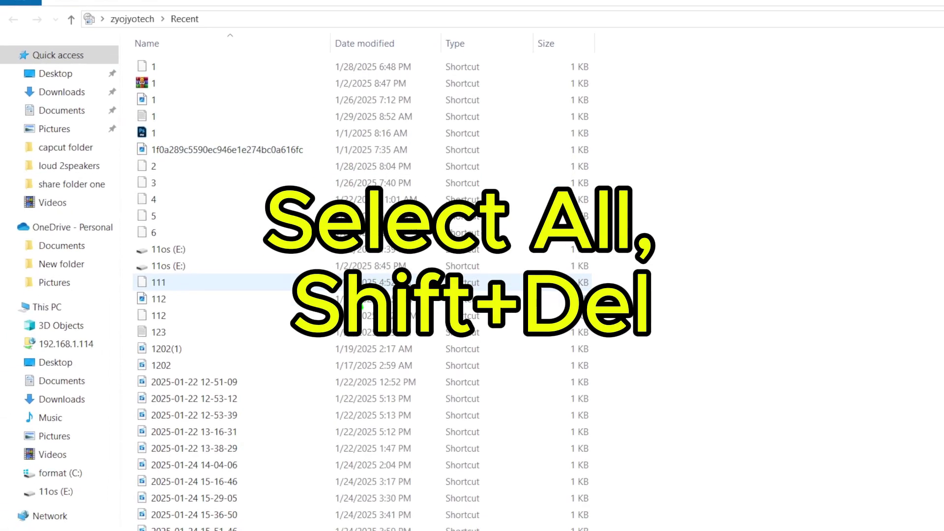
key(ctrl+a)
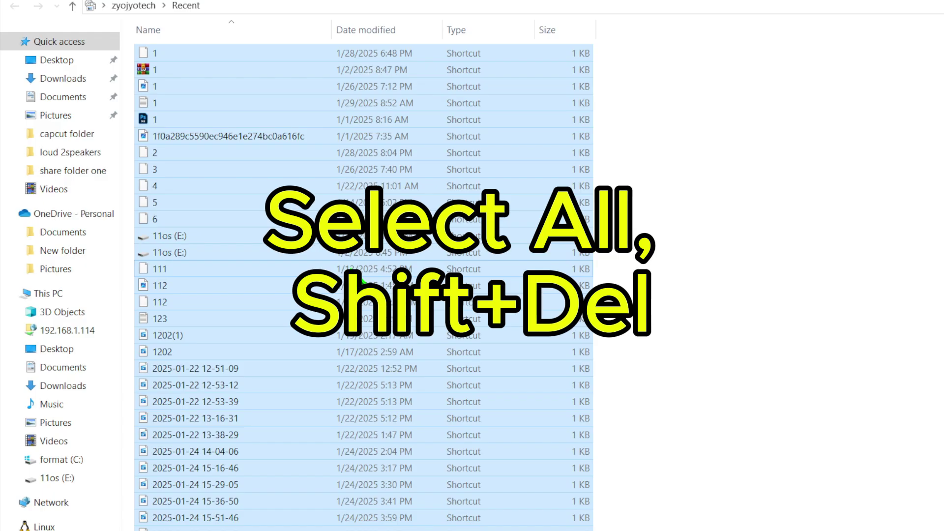
right_click(732, 233)
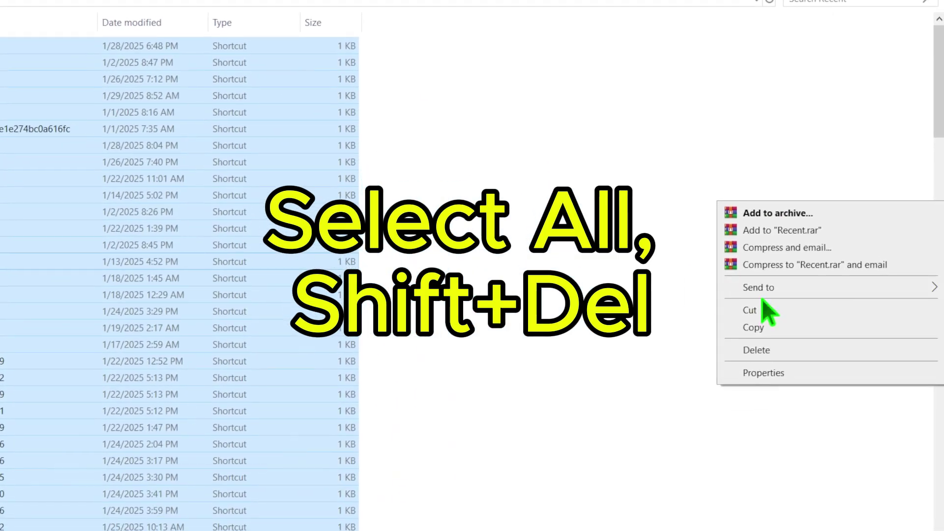
click(757, 350)
right_click(532, 157)
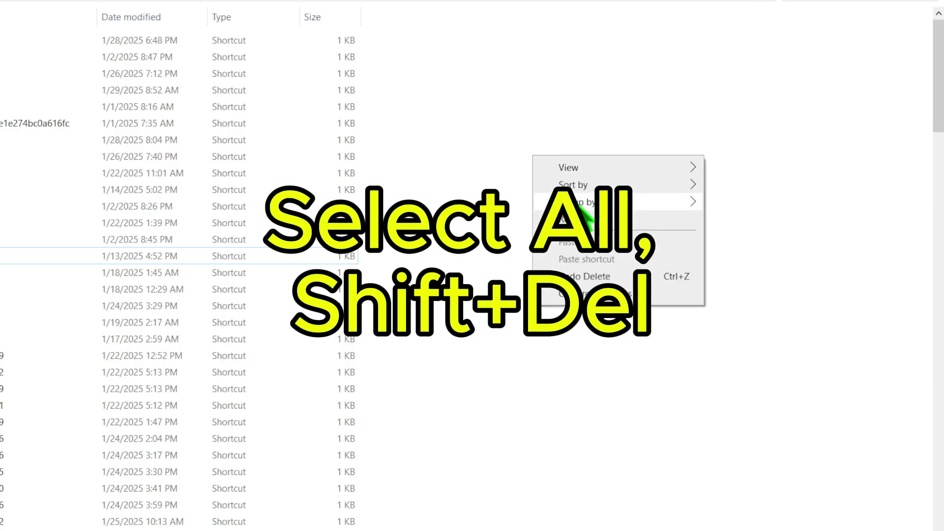
click(583, 219)
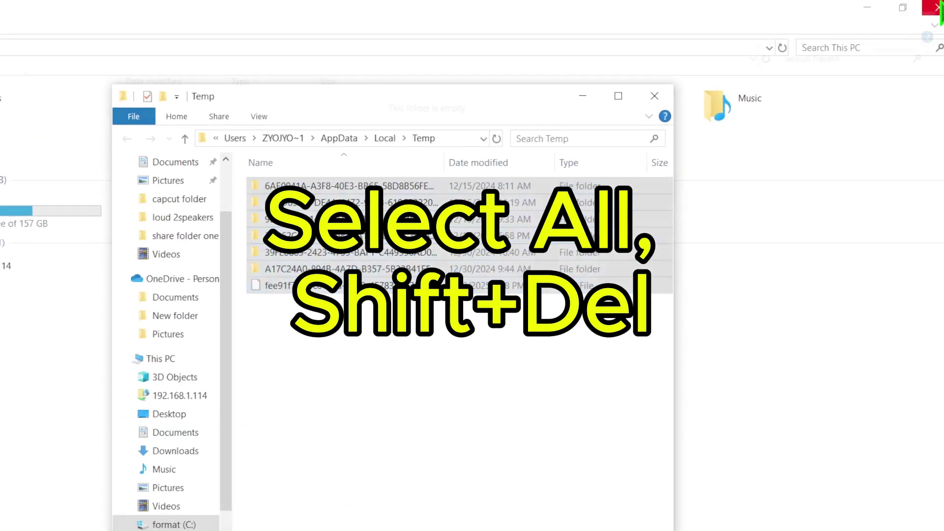
key(ctrl+a)
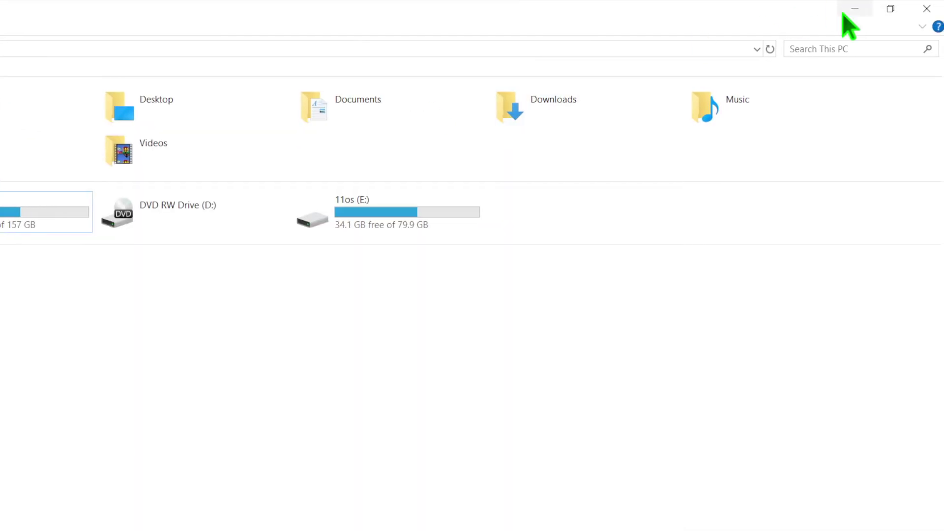
click(843, 14)
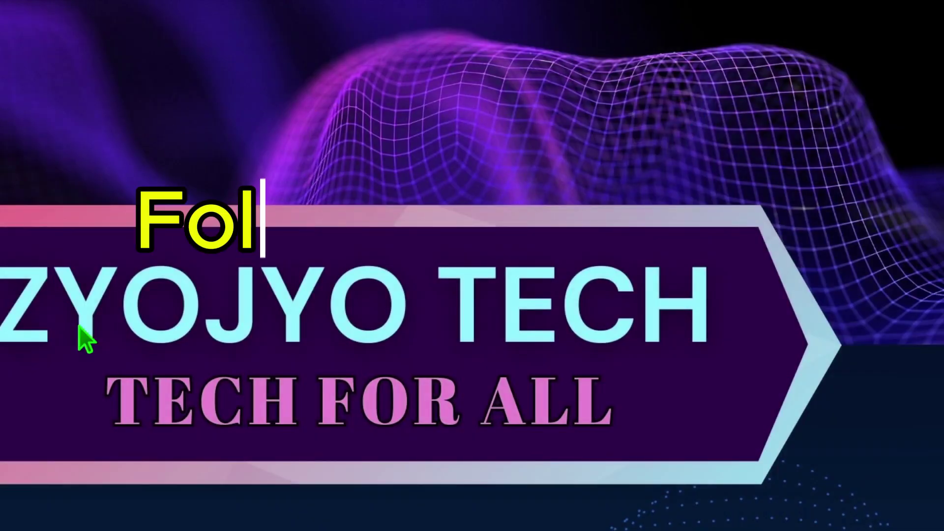